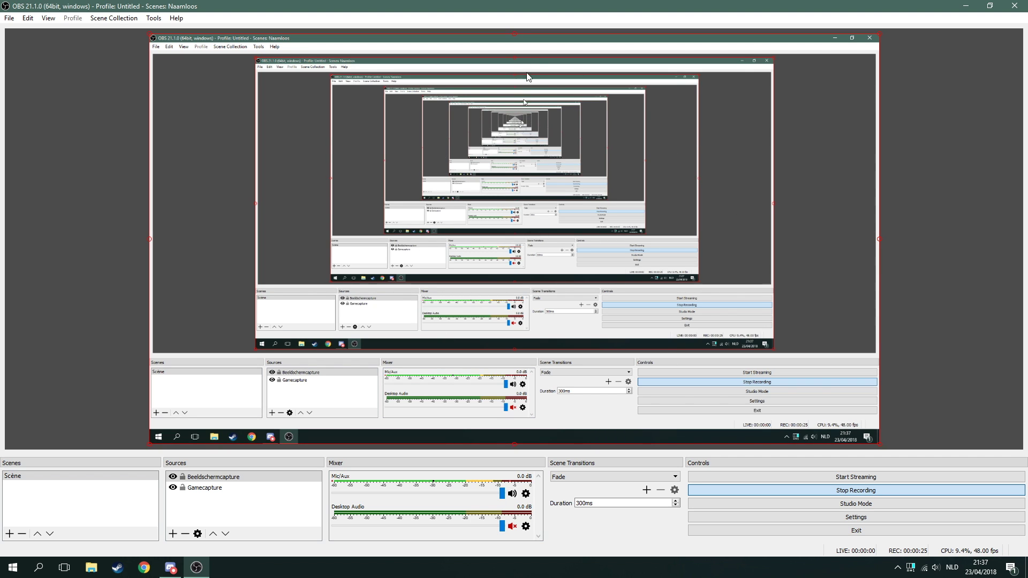
# Step: Keep the Beeldschermcapture display source on Display 0 after trying Display 1
pyautogui.click(236, 477)
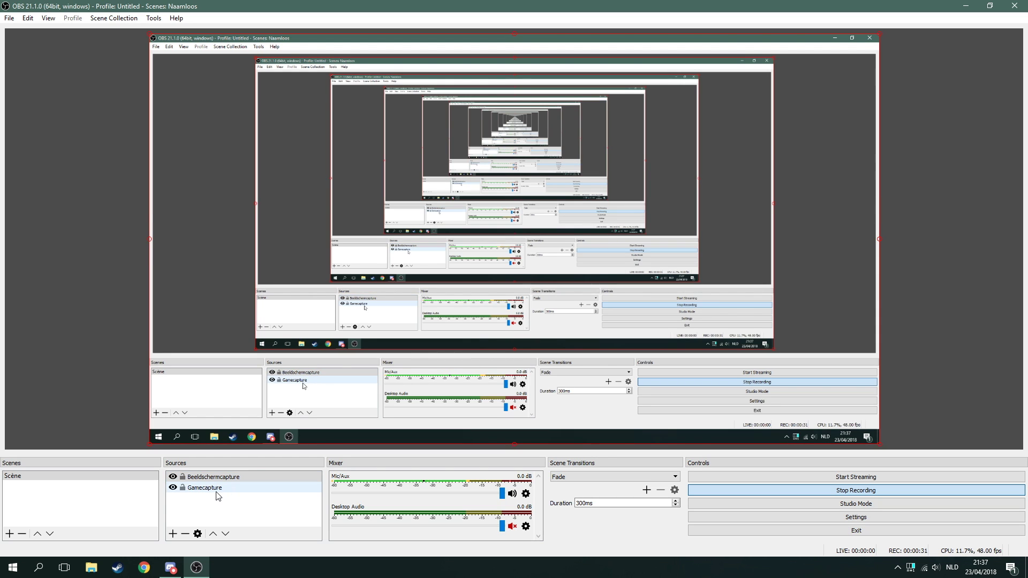
pyautogui.rightClick(261, 480)
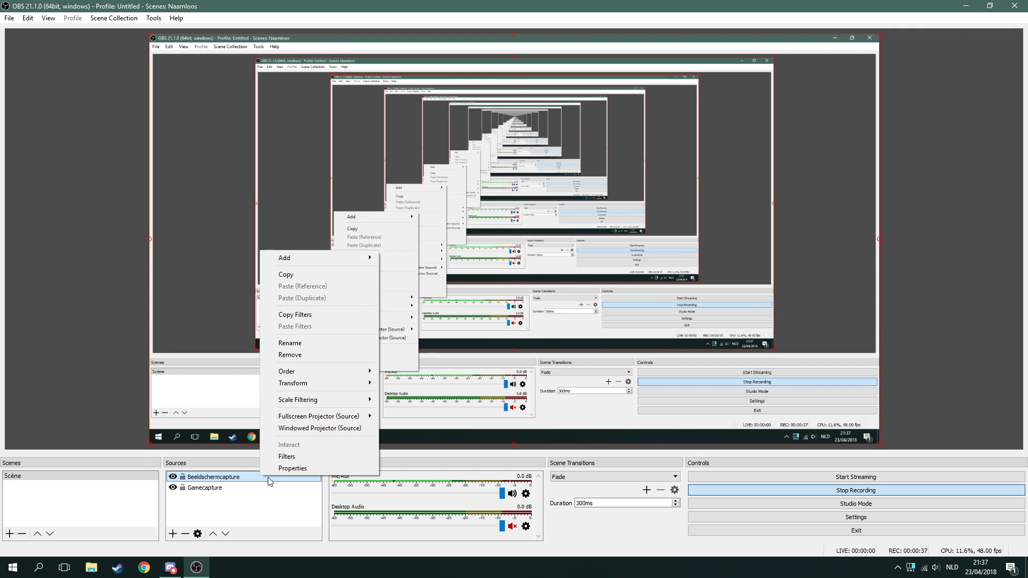
pyautogui.click(284, 470)
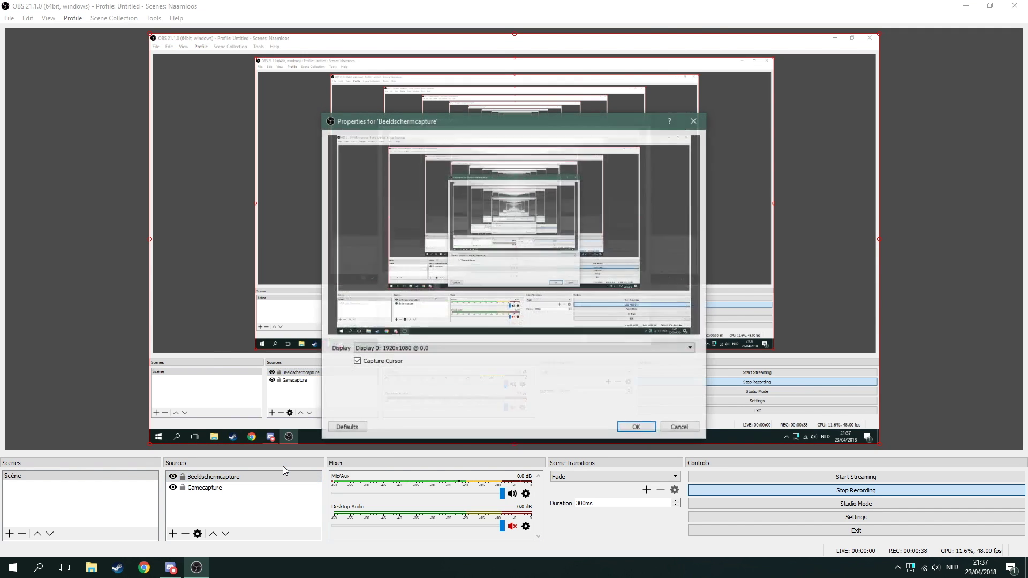
pyautogui.click(408, 349)
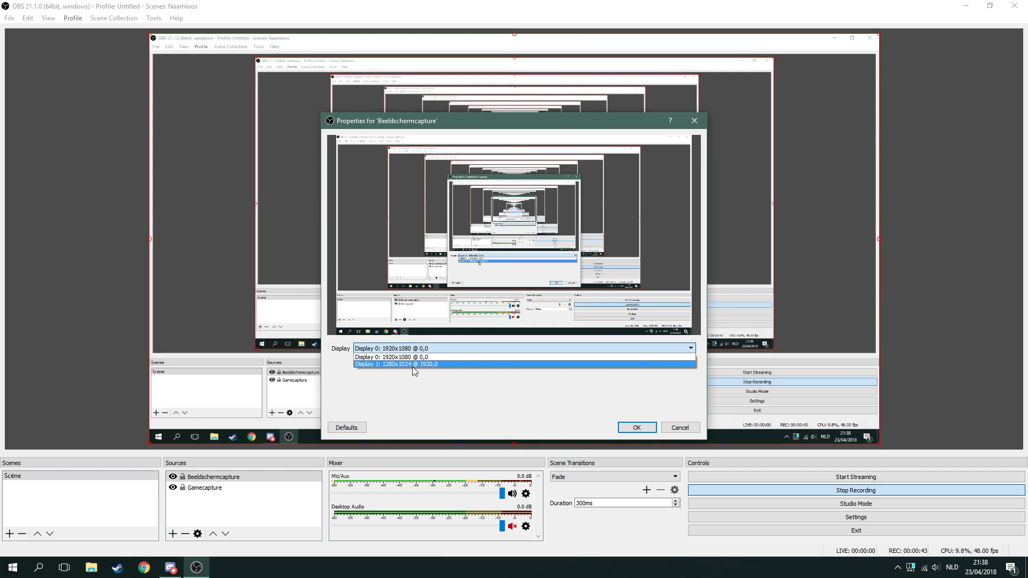
pyautogui.click(413, 365)
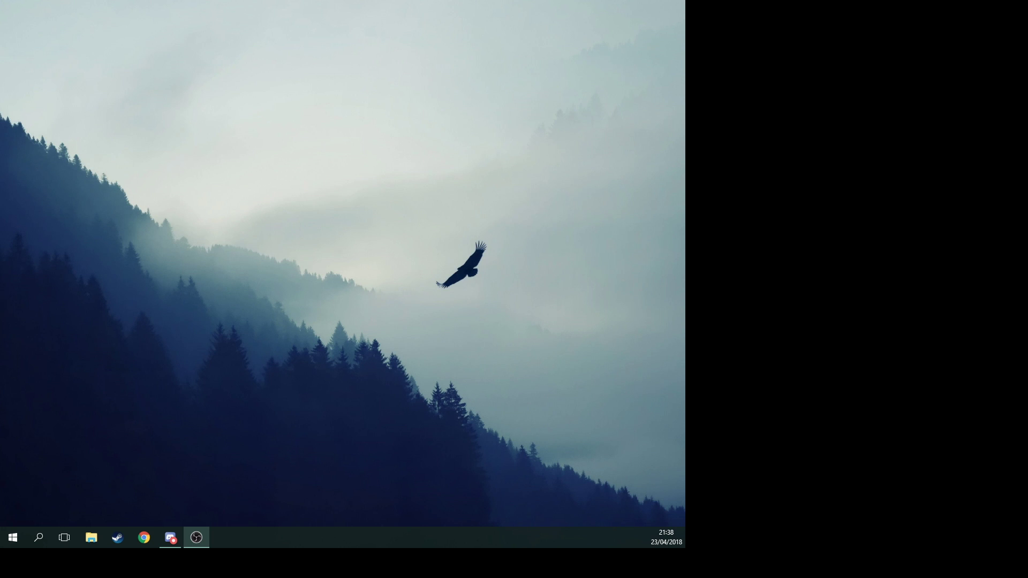
pyautogui.click(422, 356)
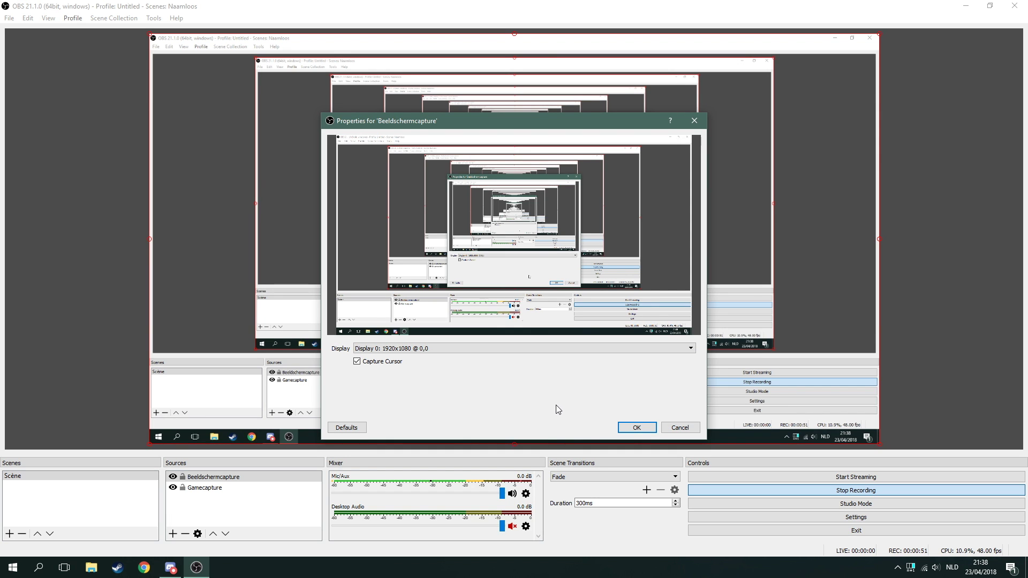
pyautogui.click(636, 426)
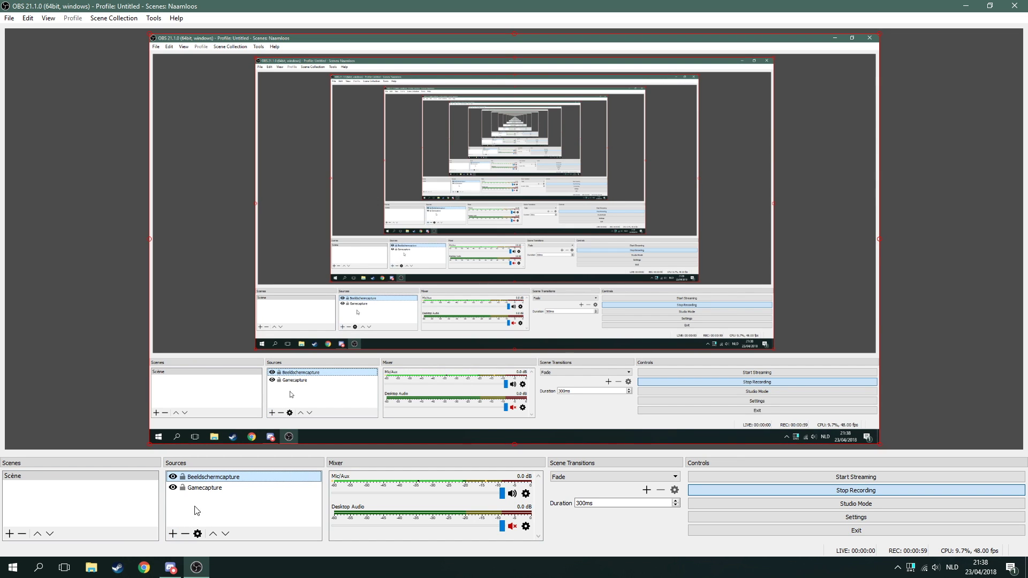
# Step: Keep the Gamecapture source capturing the specific Roblox window and confirm its properties
pyautogui.click(172, 534)
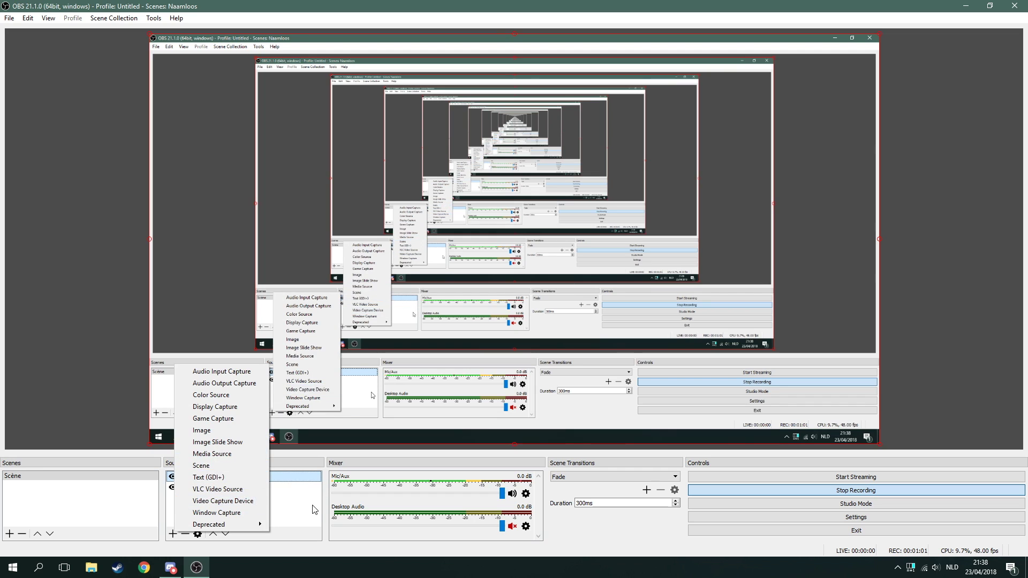
pyautogui.click(315, 509)
pyautogui.click(219, 488)
pyautogui.click(198, 534)
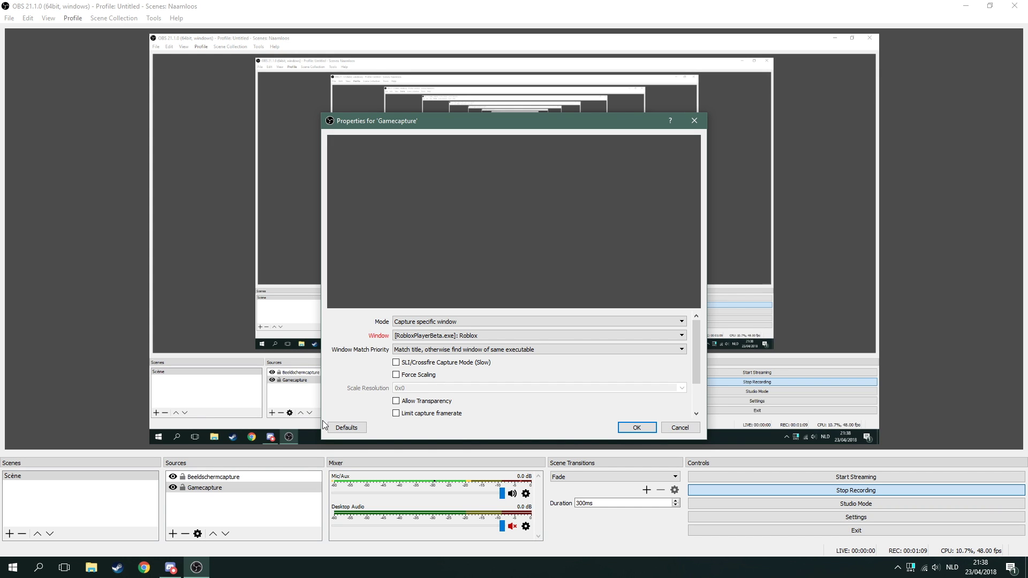
pyautogui.click(412, 319)
pyautogui.click(413, 322)
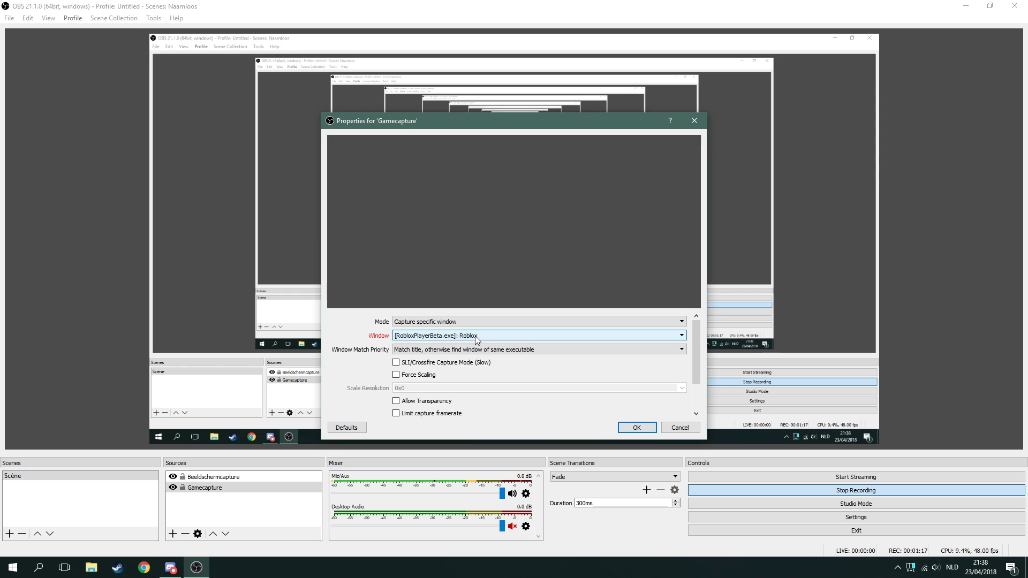
pyautogui.click(492, 337)
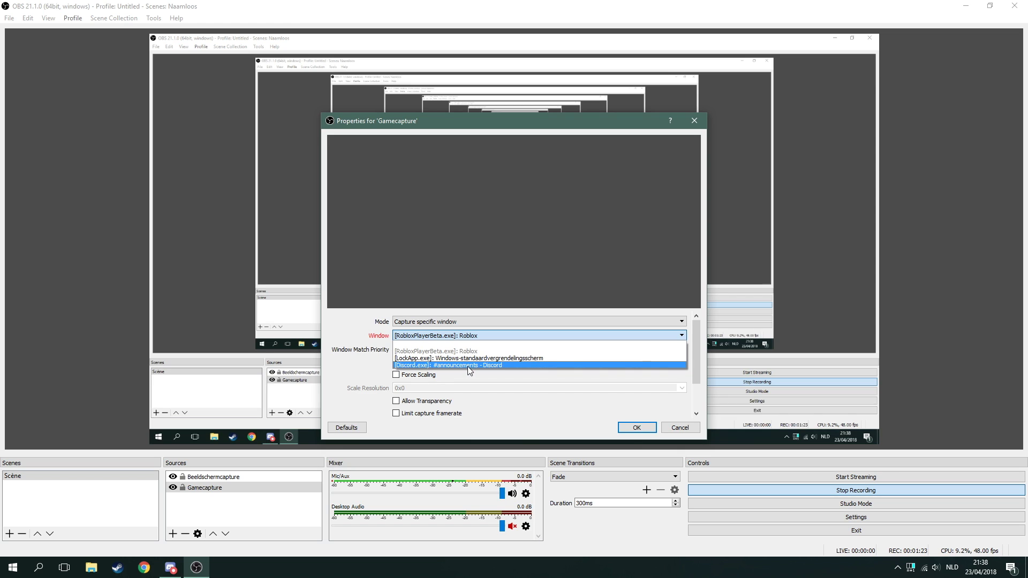
pyautogui.click(502, 333)
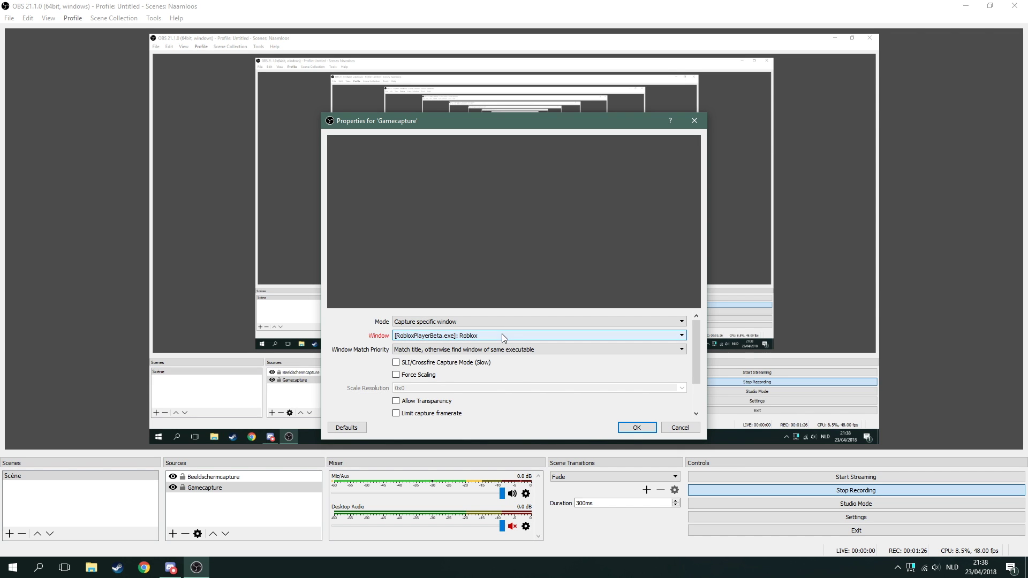
pyautogui.click(471, 336)
pyautogui.click(471, 336)
pyautogui.click(470, 336)
pyautogui.click(453, 335)
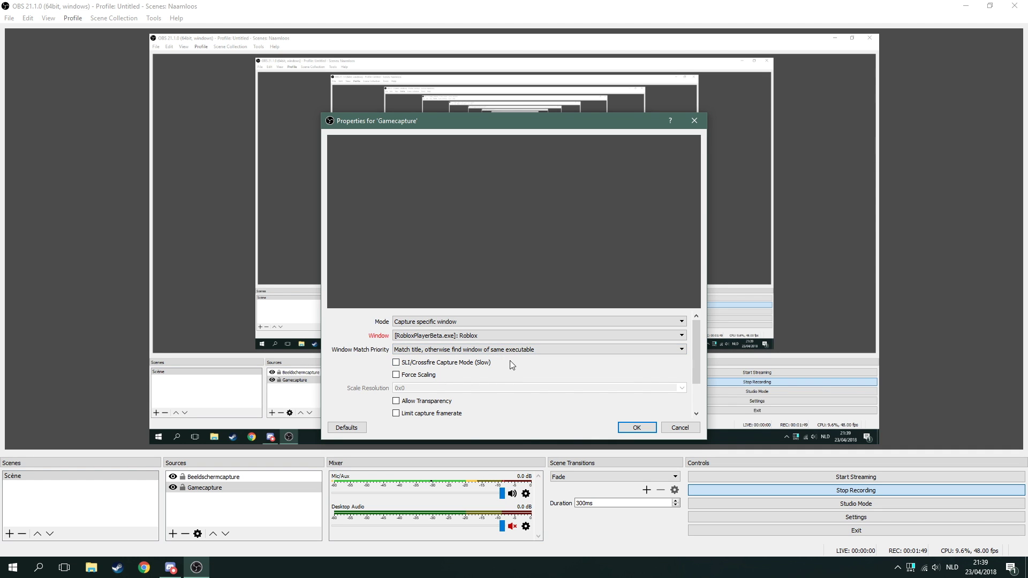
pyautogui.click(640, 430)
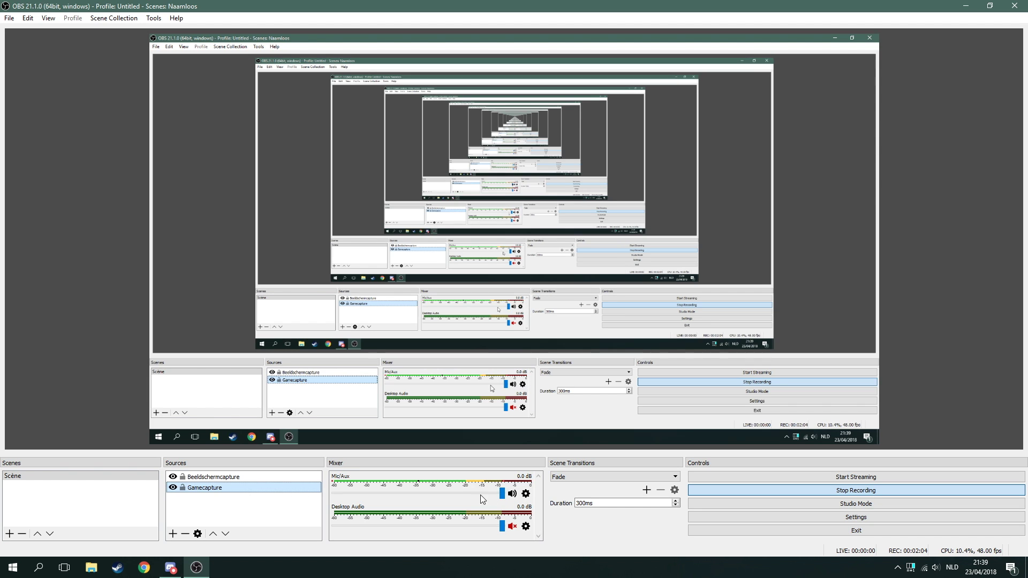
# Step: Keep the Mic/Aux device set to the Blue Snowball microphone
pyautogui.click(526, 494)
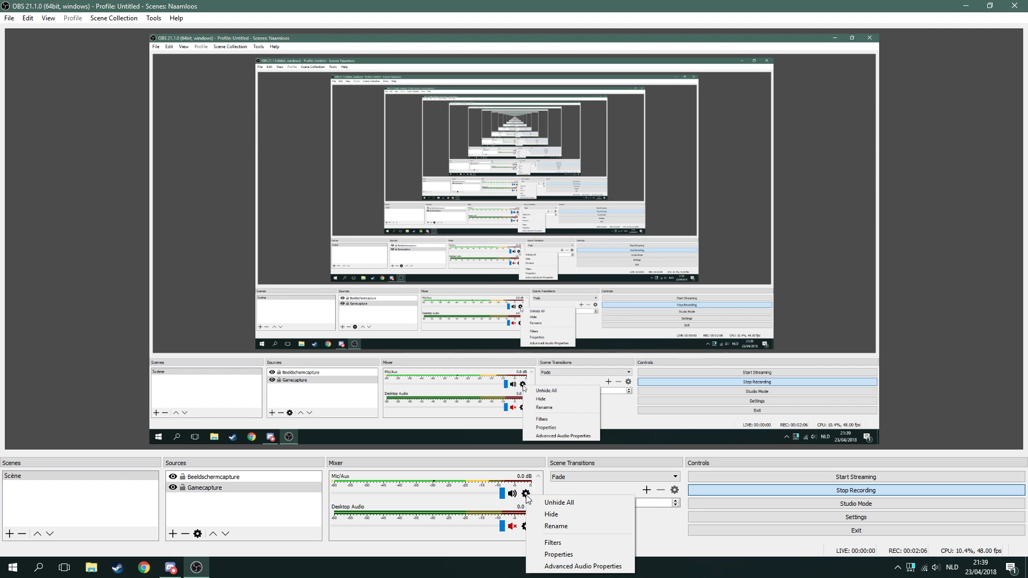
pyautogui.click(571, 558)
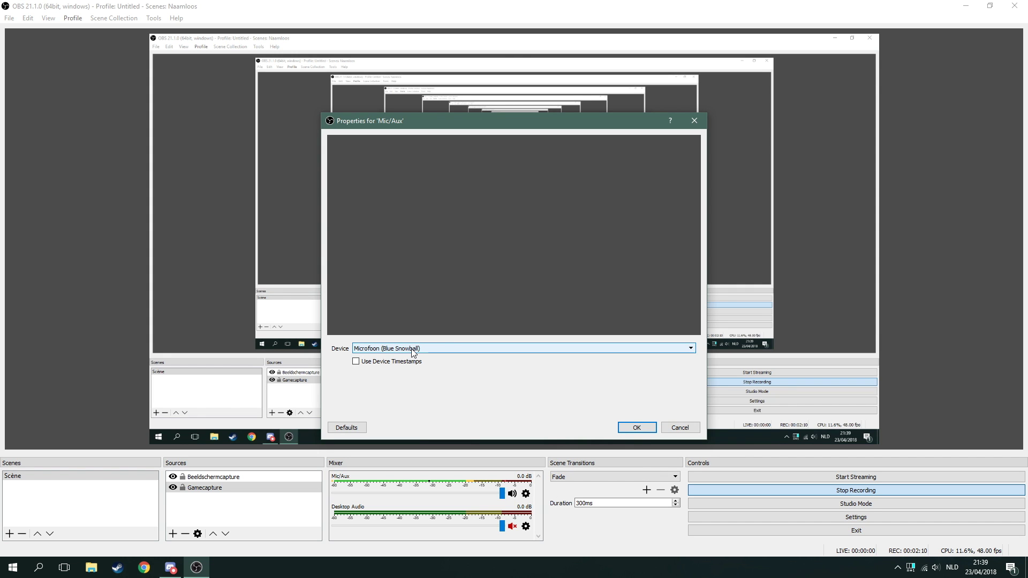
pyautogui.click(558, 349)
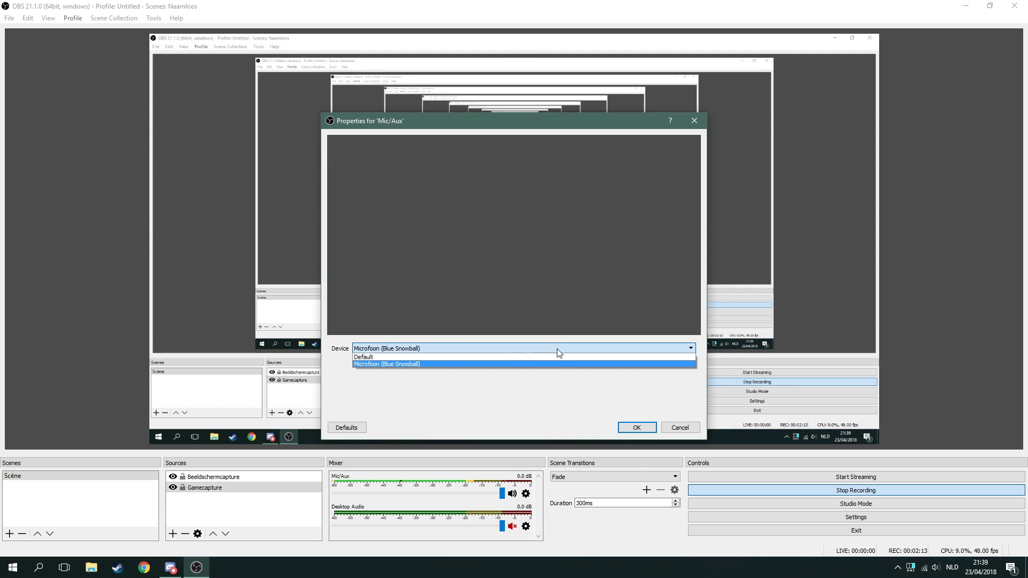
pyautogui.click(512, 348)
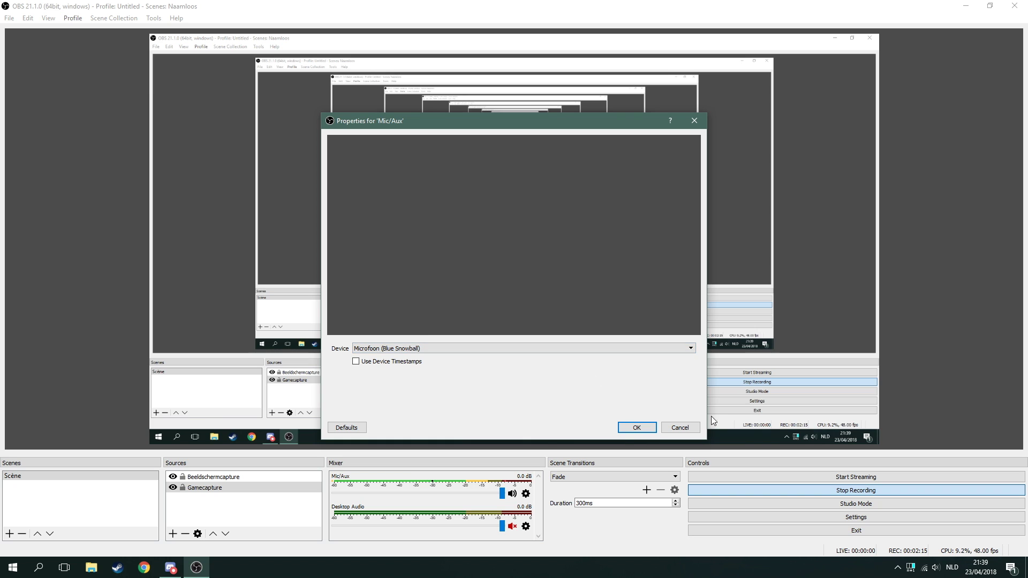
pyautogui.click(624, 428)
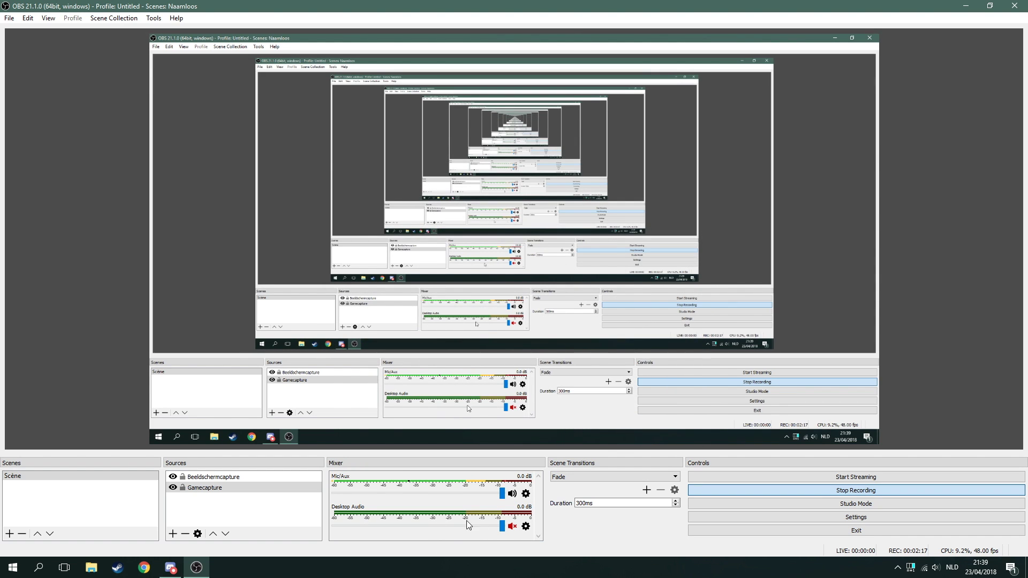
# Step: Check the Desktop Audio device list, leave it on Default, and close its properties
pyautogui.click(526, 526)
pyautogui.click(552, 508)
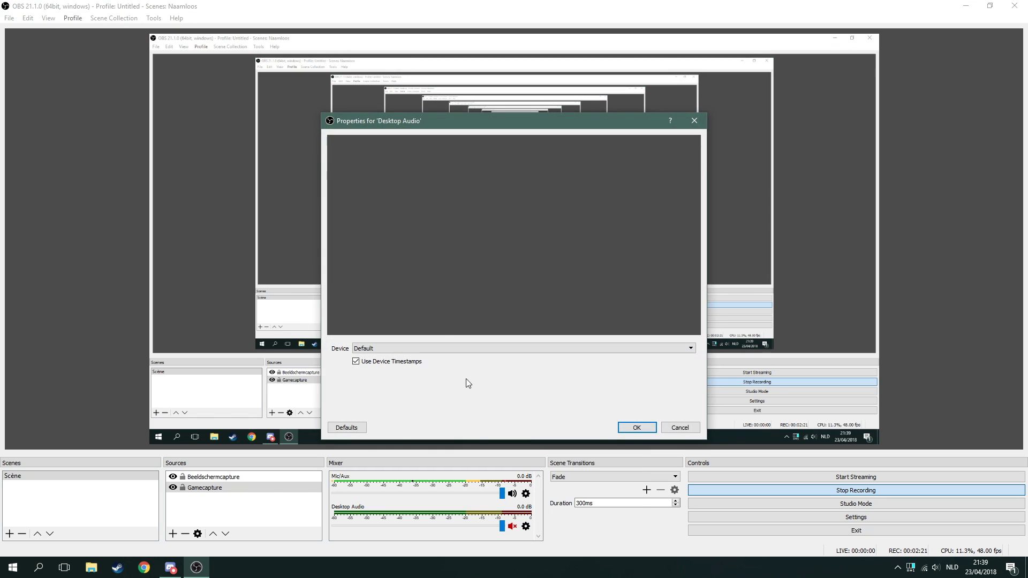
pyautogui.click(442, 346)
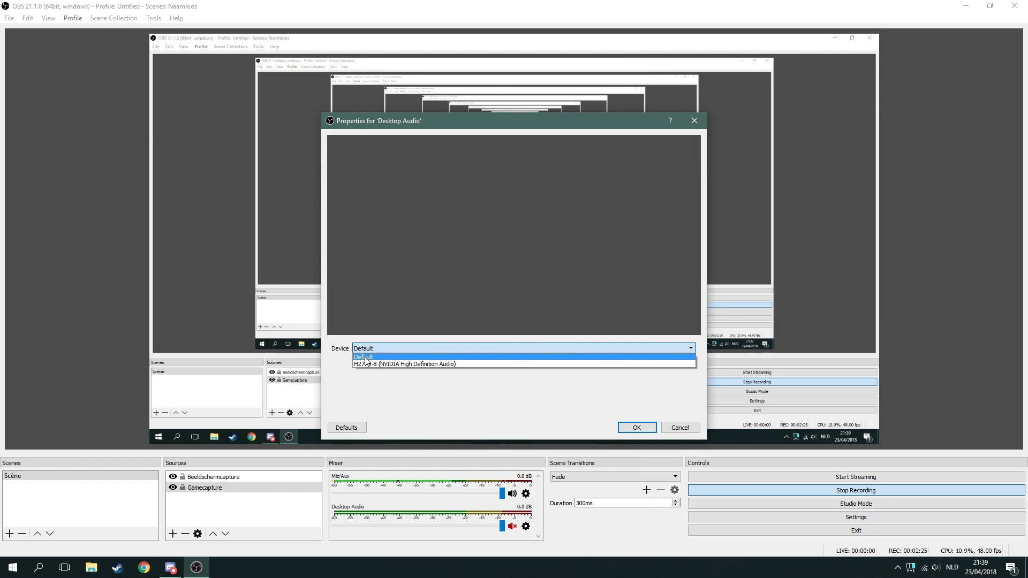
pyautogui.click(637, 428)
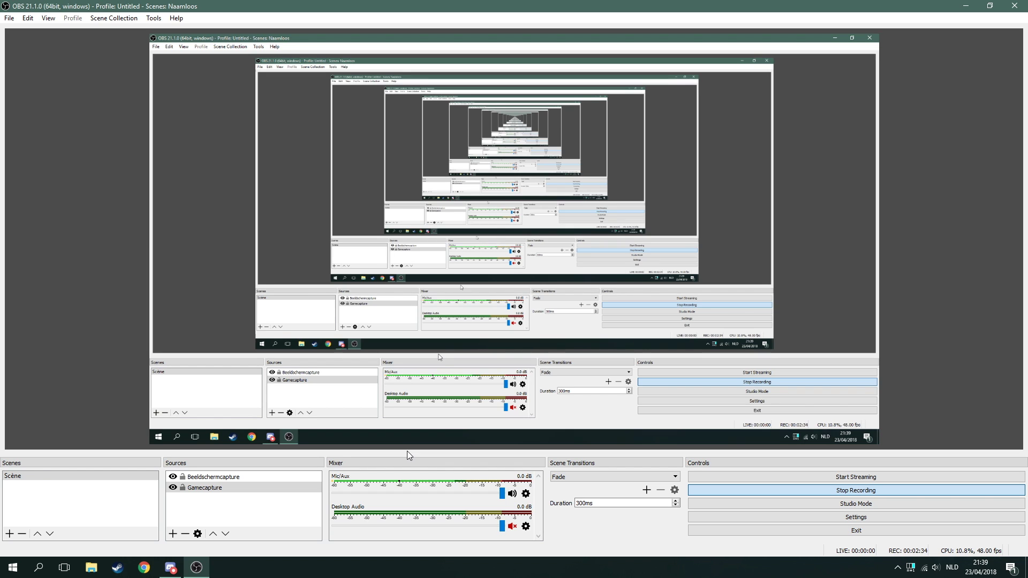
pyautogui.click(512, 526)
pyautogui.click(11, 19)
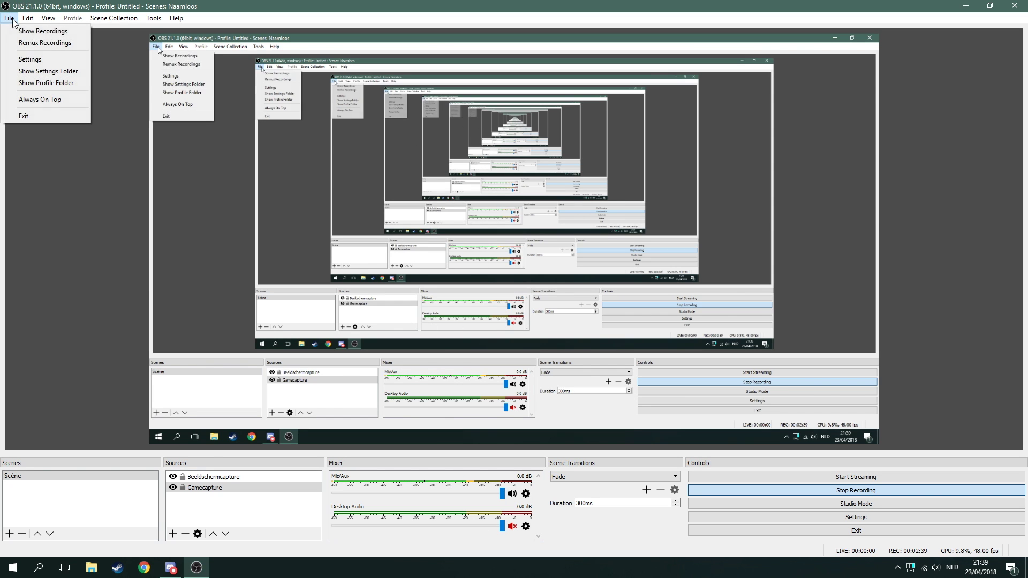
pyautogui.click(30, 59)
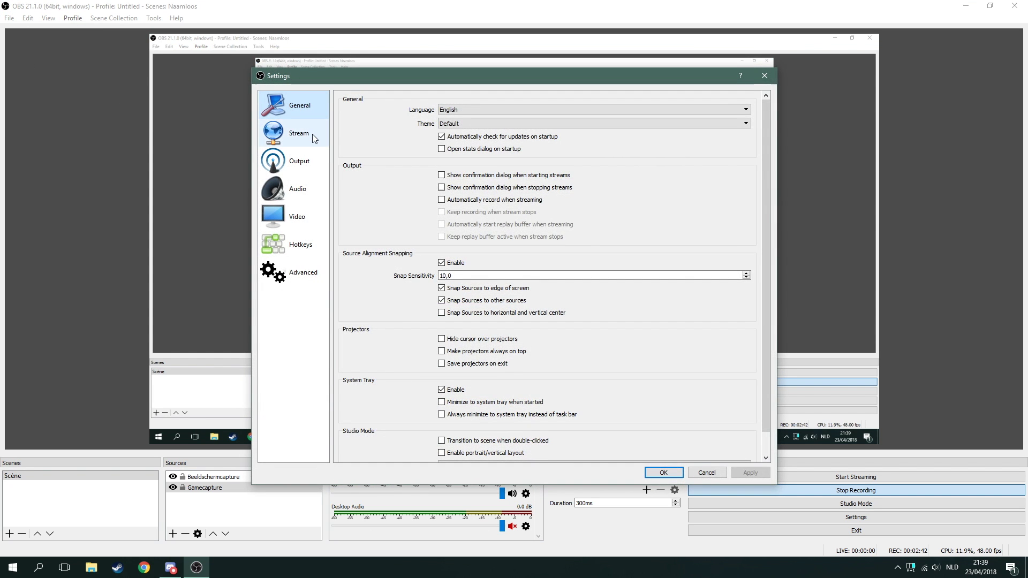
pyautogui.scroll(-1, 460, 213)
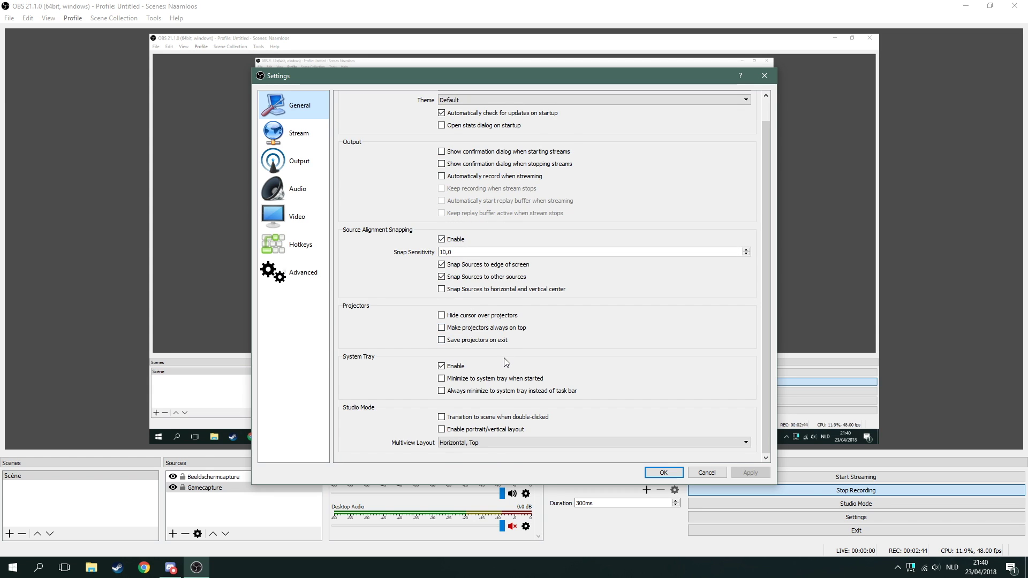
pyautogui.scroll(1, 505, 358)
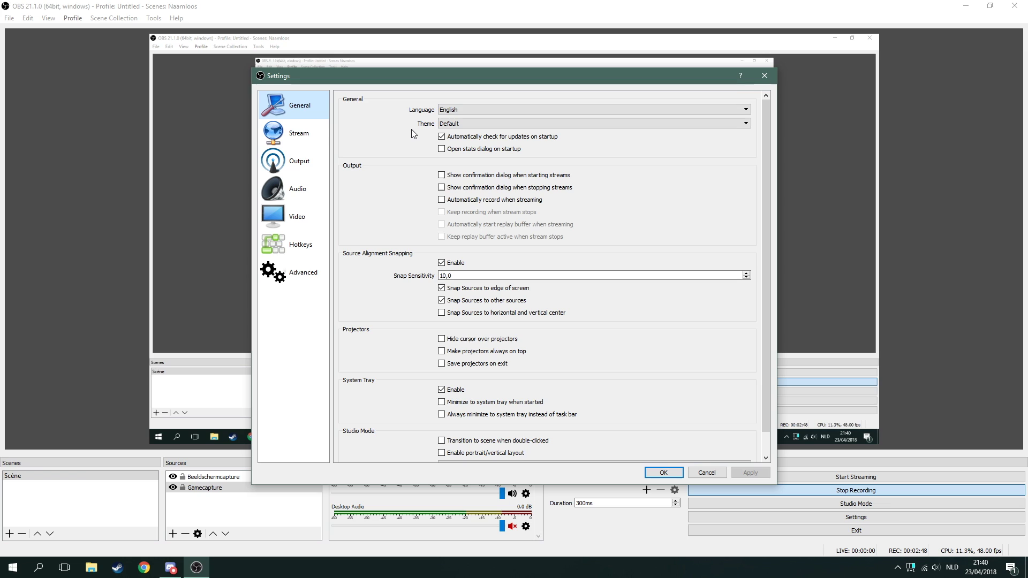
pyautogui.click(297, 134)
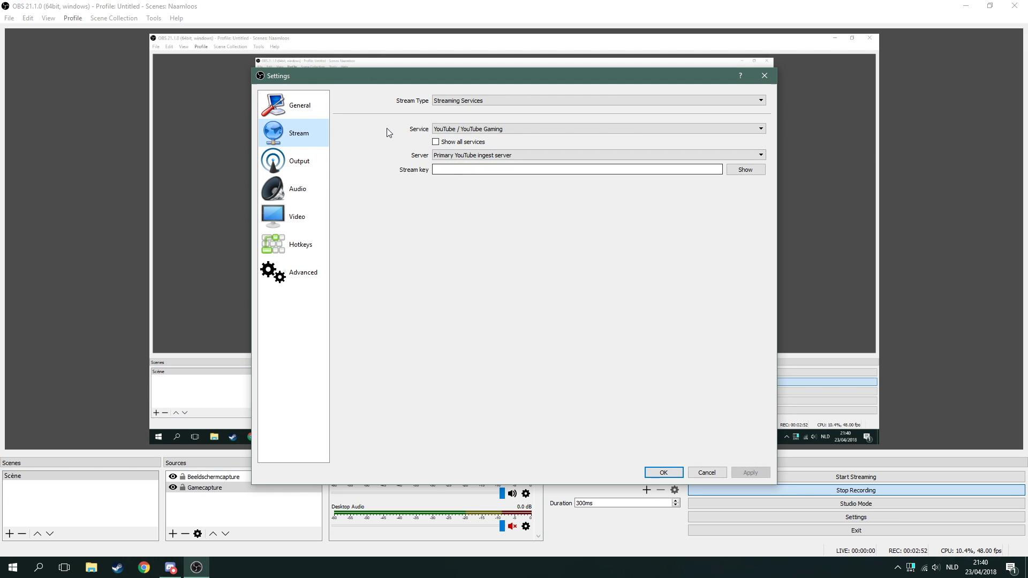
pyautogui.click(435, 169)
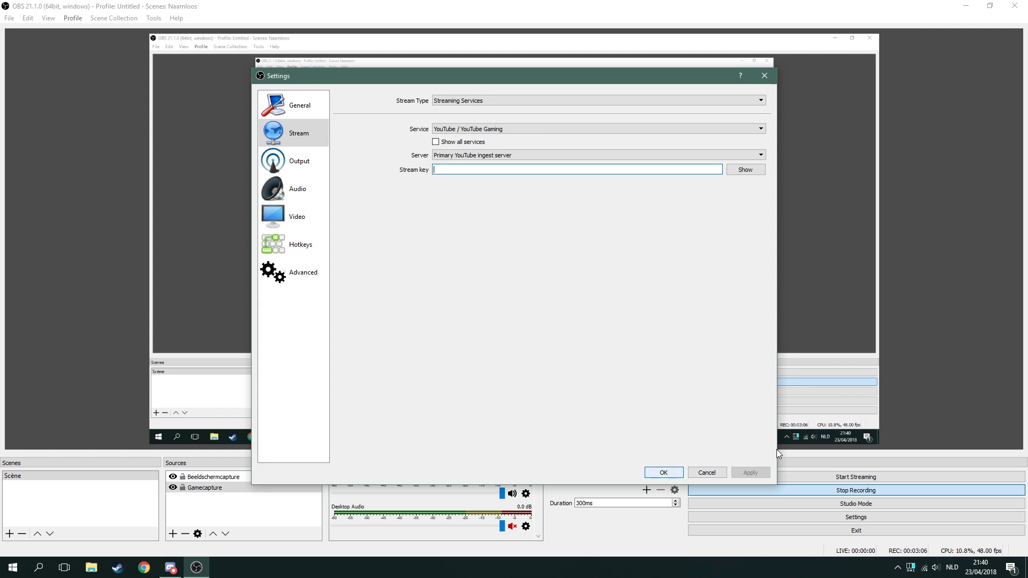
pyautogui.click(706, 473)
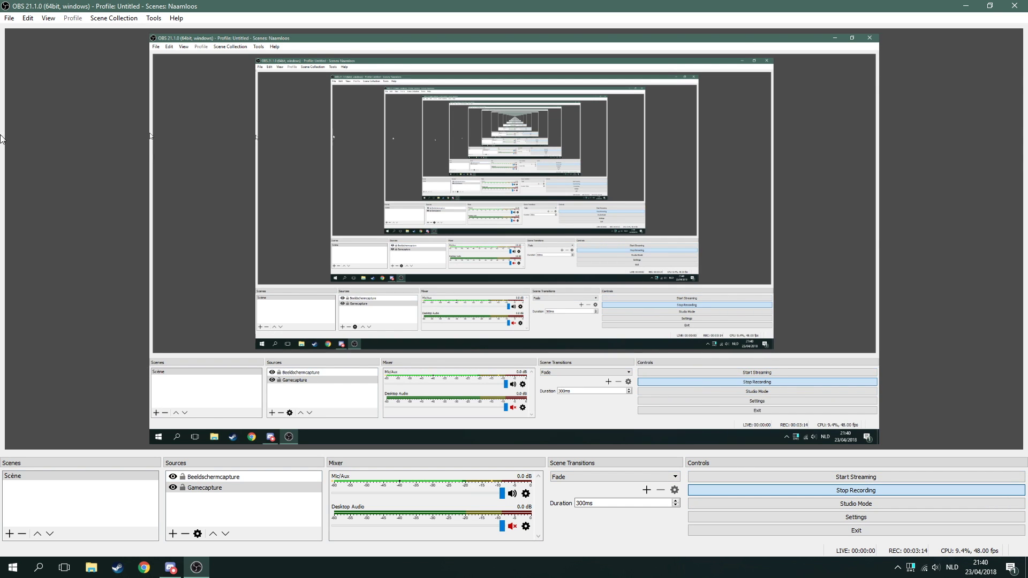
# Step: Open Settings, pass Stream, and keep the Output encoder on Software (x264)
pyautogui.click(9, 18)
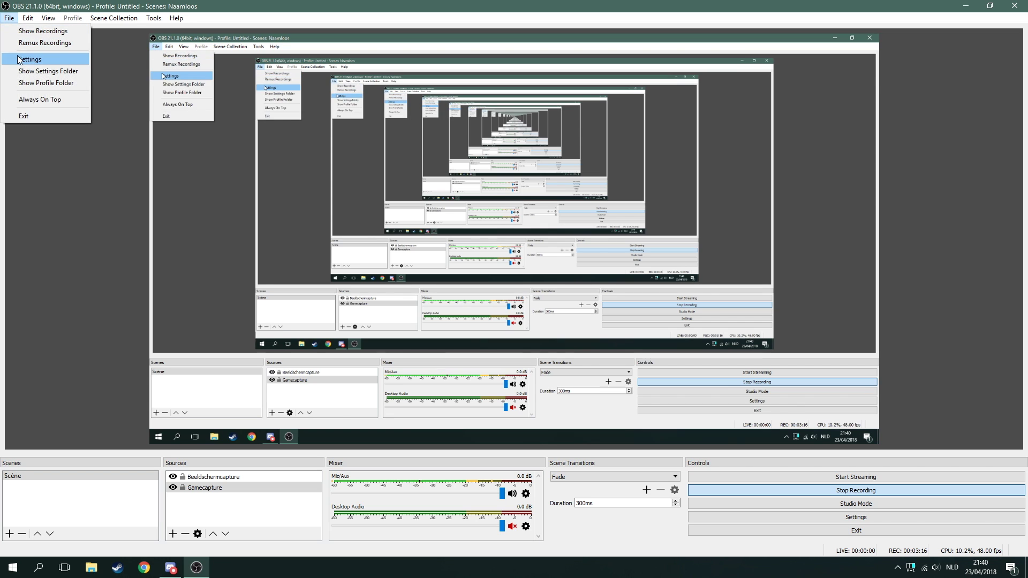
pyautogui.click(19, 60)
pyautogui.click(282, 134)
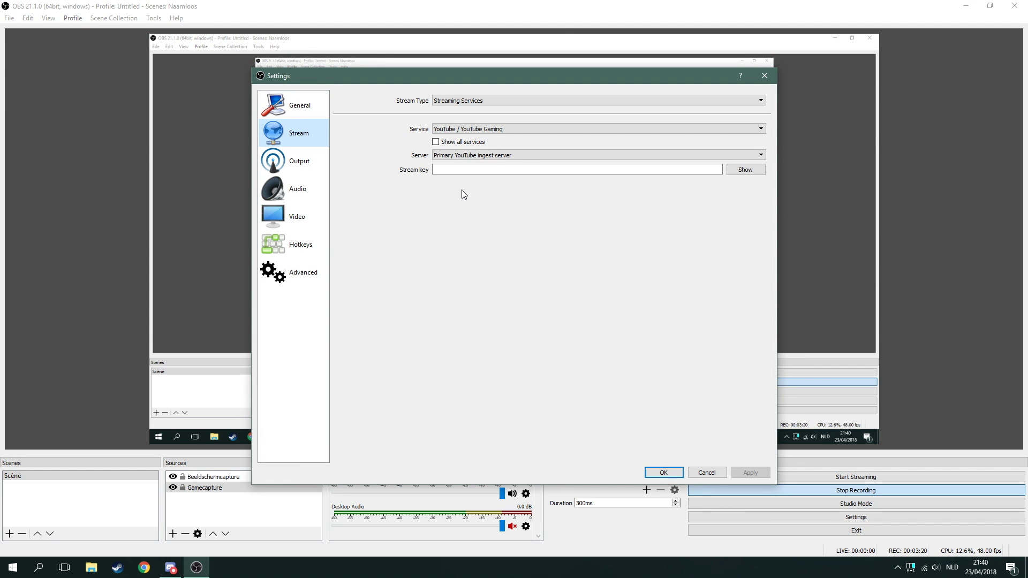
pyautogui.click(301, 169)
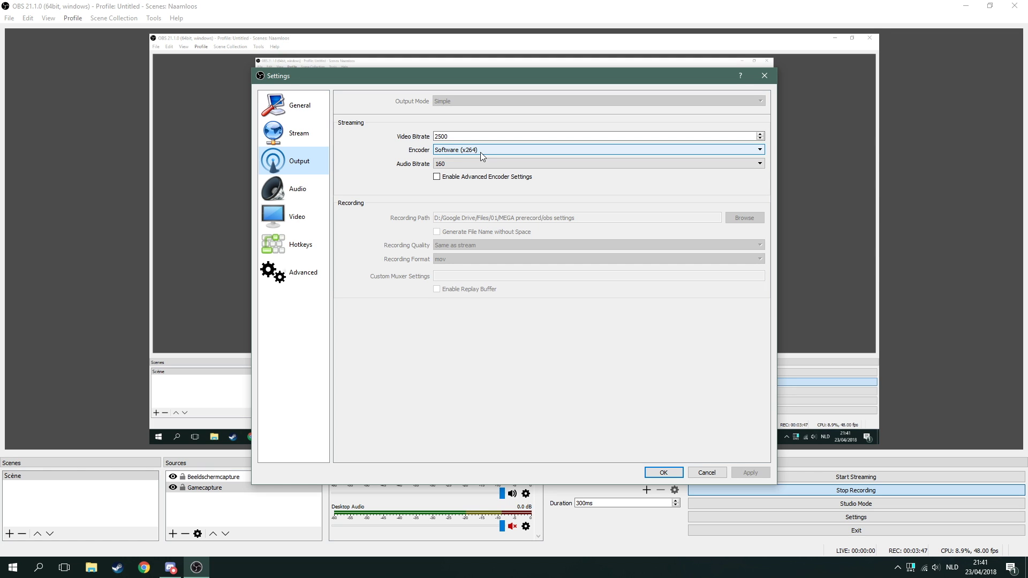
pyautogui.click(480, 152)
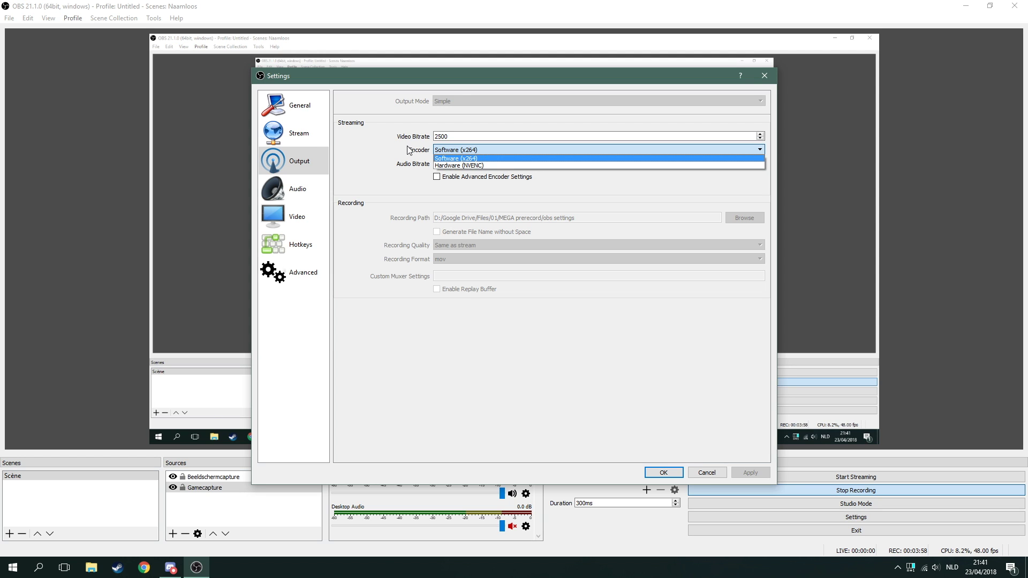
pyautogui.click(501, 159)
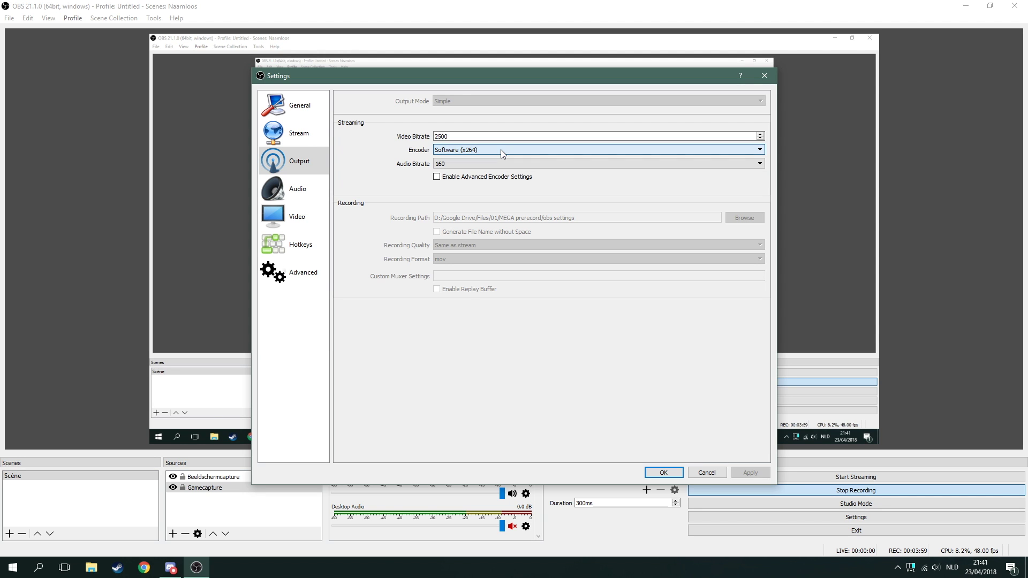
pyautogui.click(464, 153)
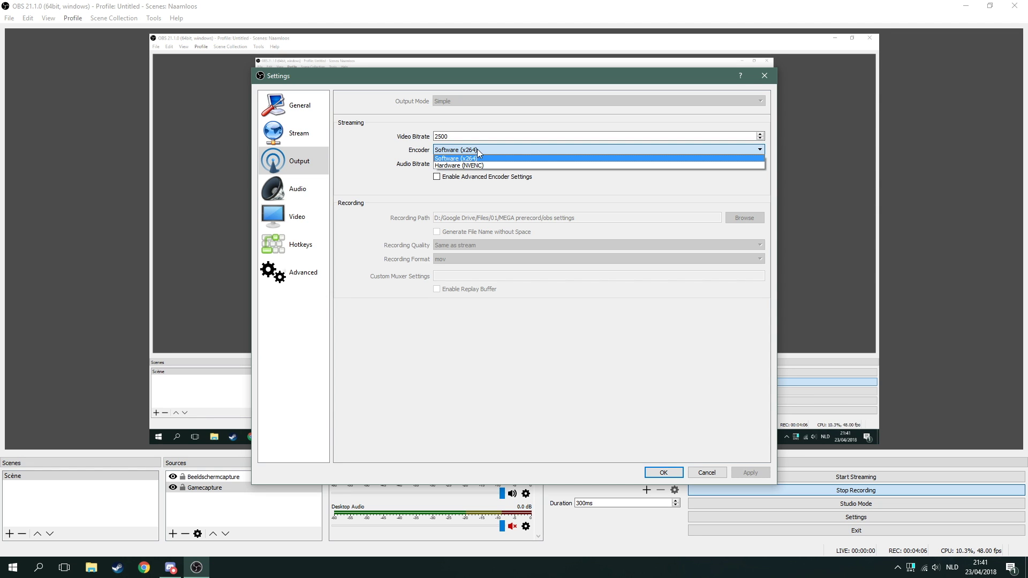
pyautogui.click(477, 158)
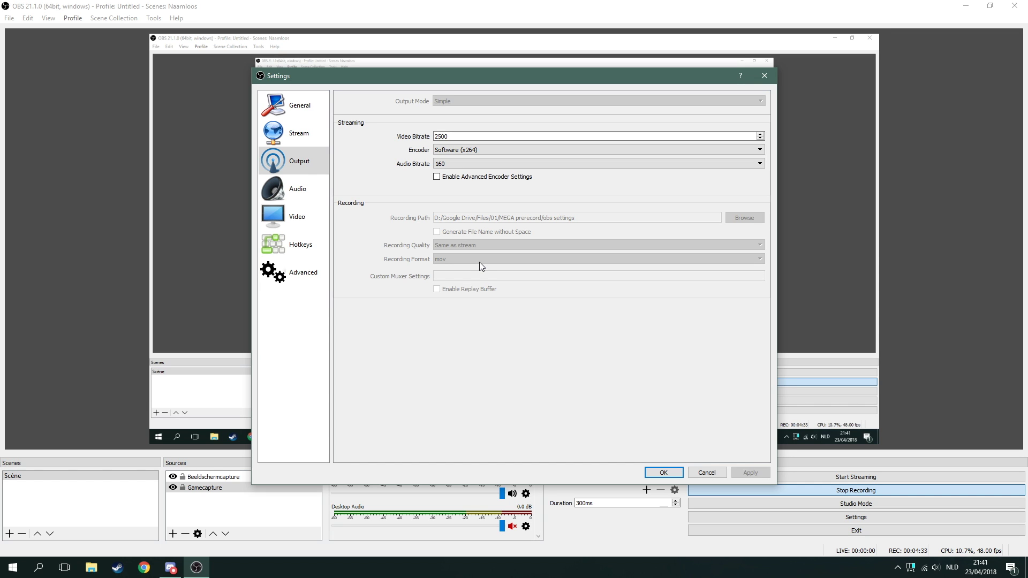
# Step: Keep the Audio sample rate at 44.1khz, then view the locked 1920x1080 Video settings
pyautogui.click(306, 190)
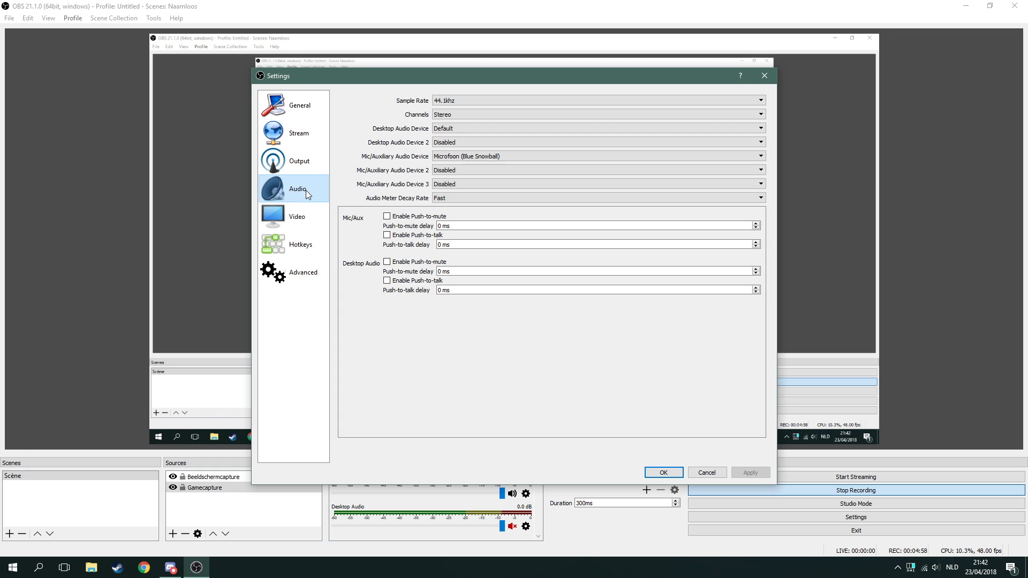
pyautogui.click(464, 101)
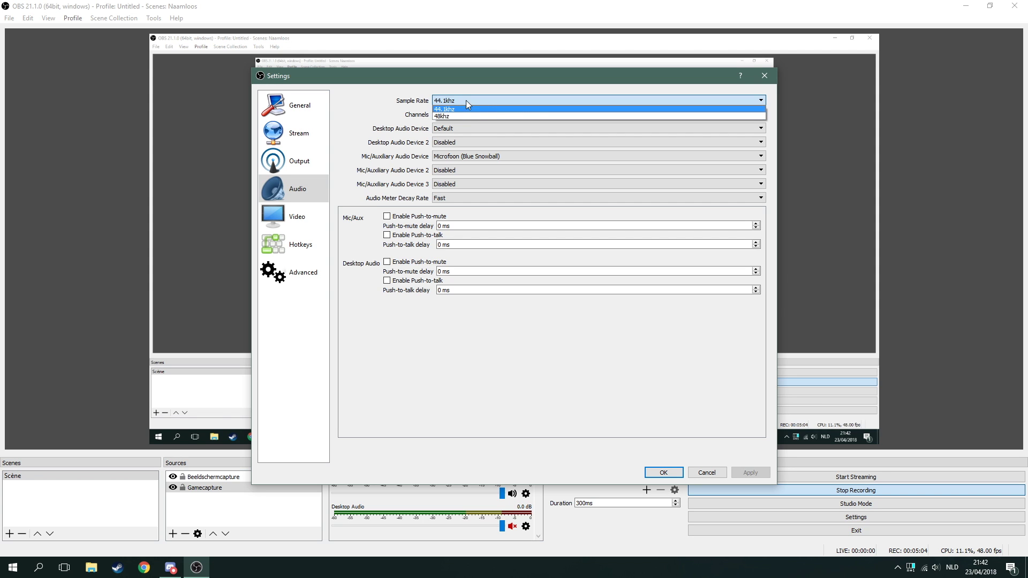
pyautogui.click(465, 102)
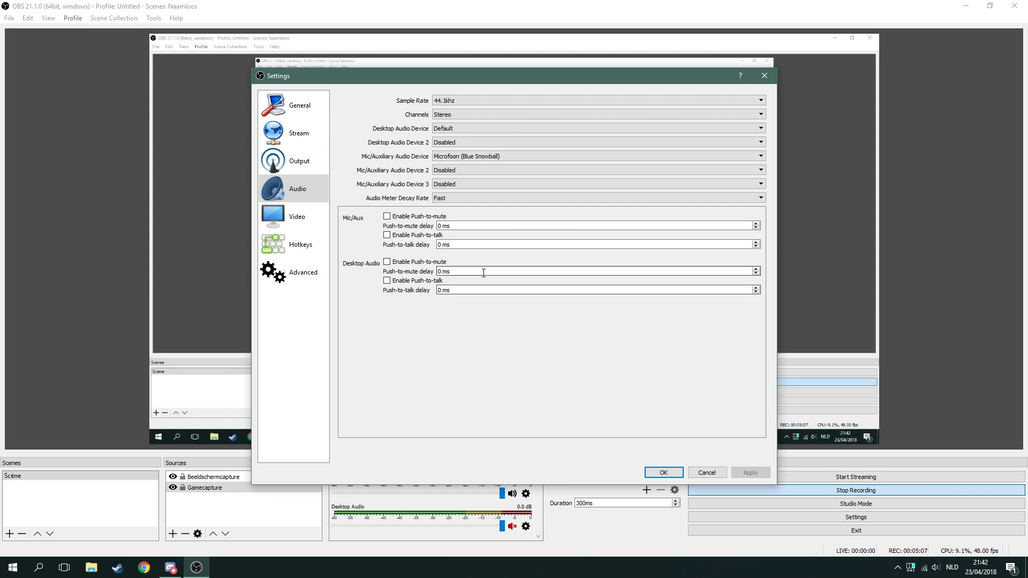
pyautogui.click(296, 216)
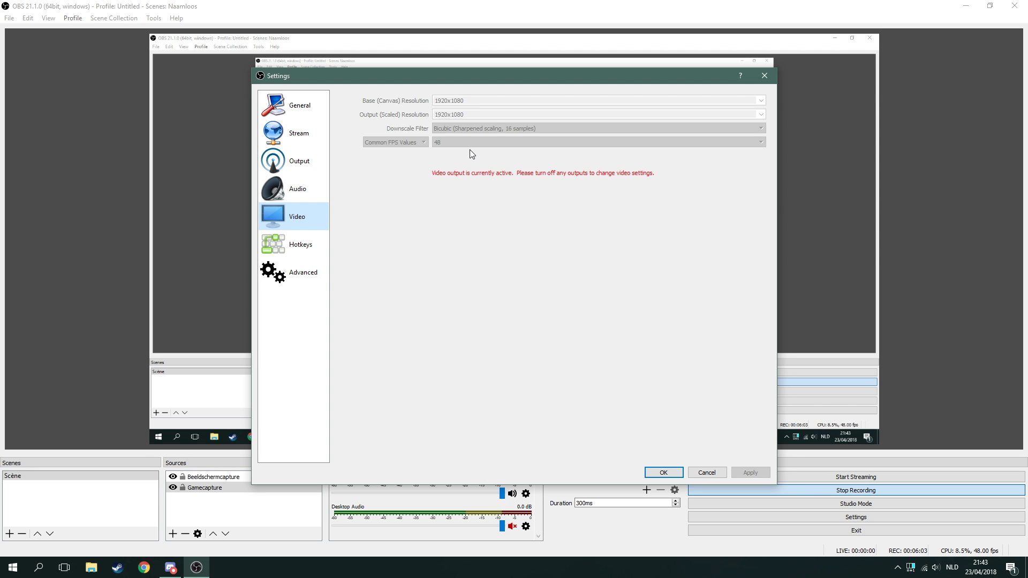
# Step: Review the Advanced settings page, then close Settings with OK
pyautogui.click(300, 272)
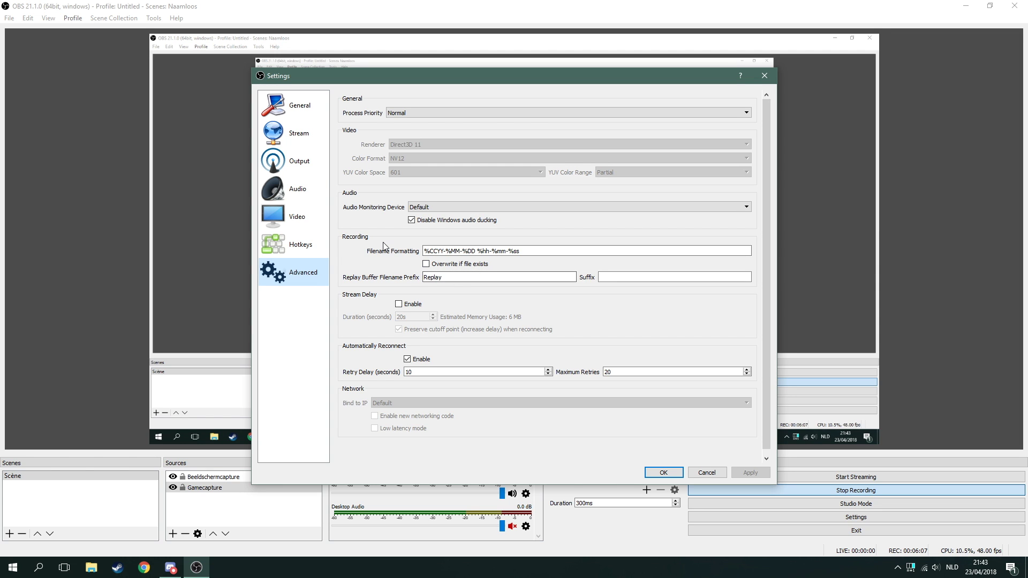
pyautogui.moveTo(455, 254)
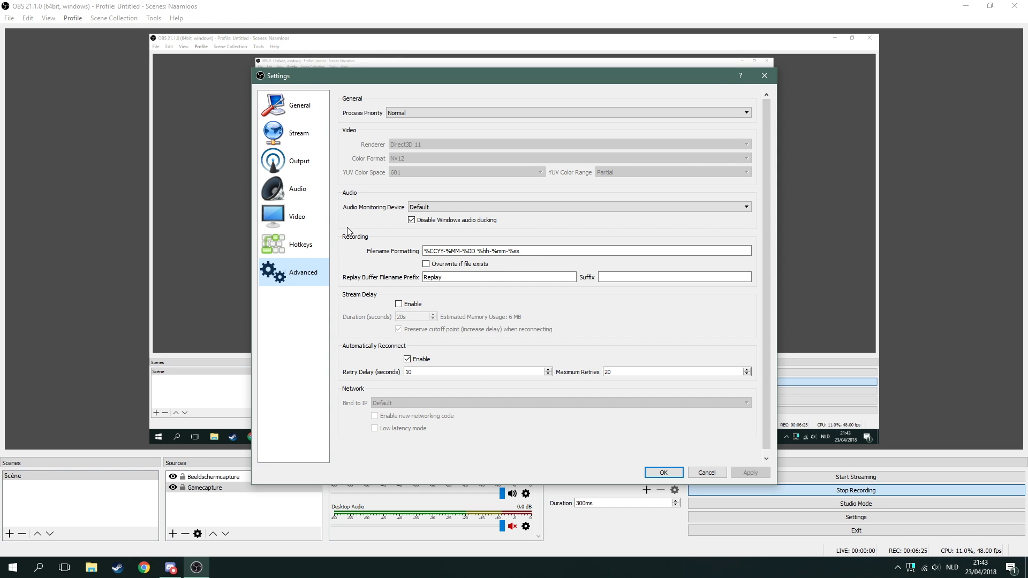
pyautogui.click(663, 472)
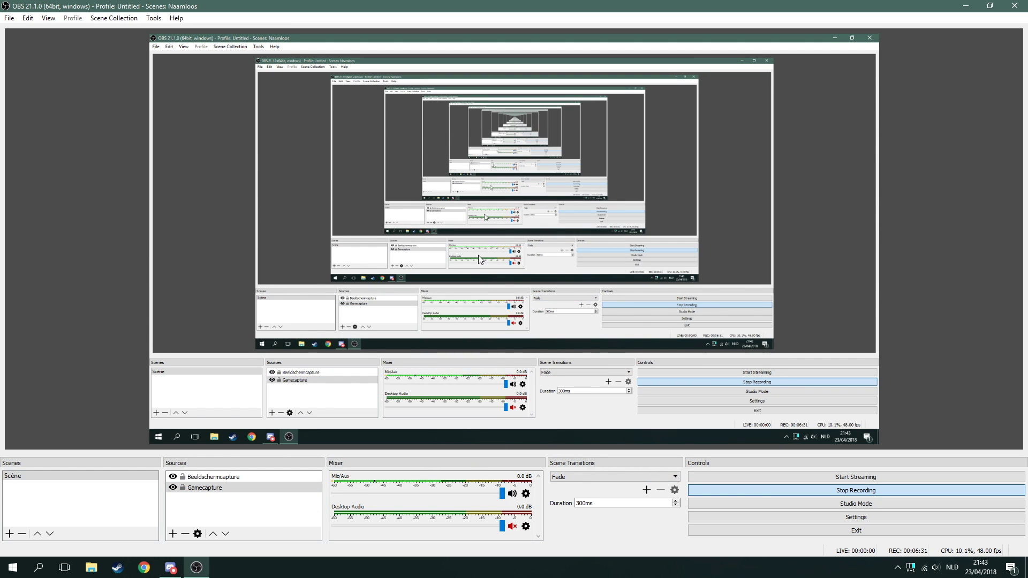
pyautogui.click(531, 272)
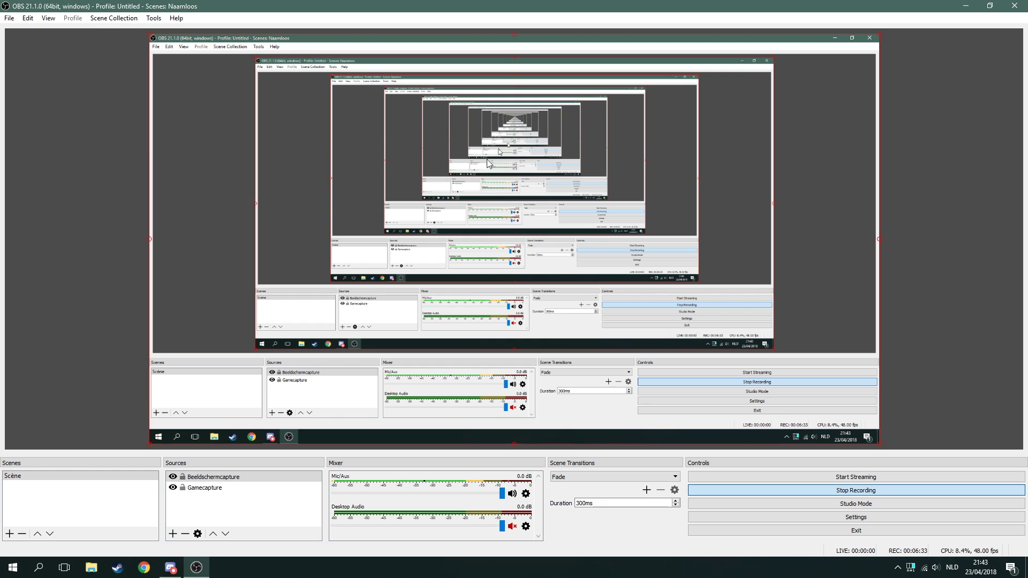